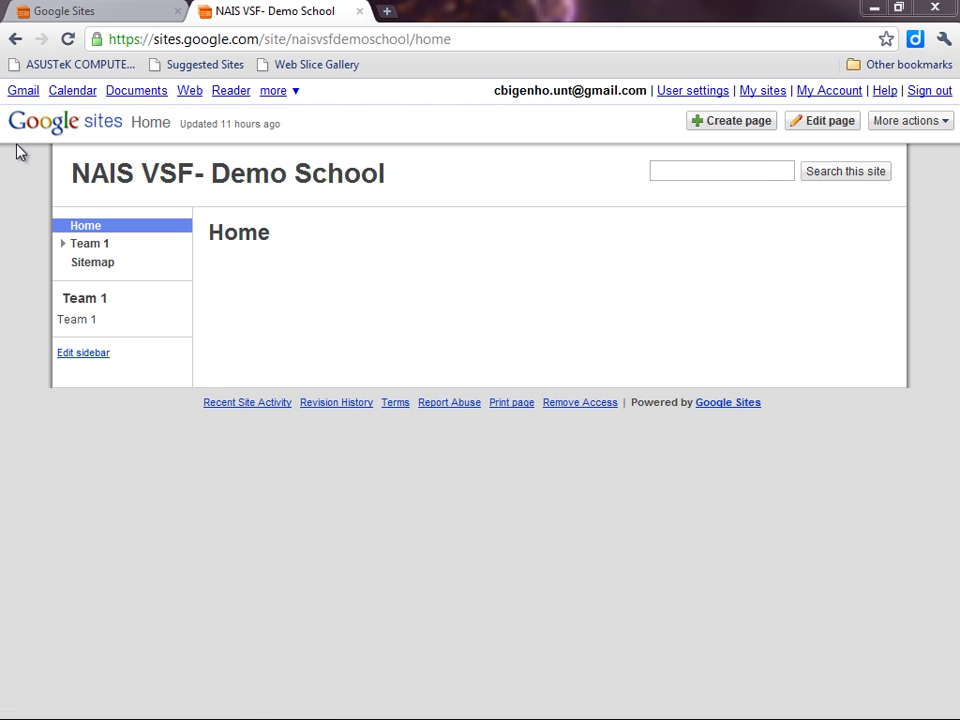
# Create a top-level File Cabinet page named Team 2 and expand its comments section
pyautogui.click(122, 182)
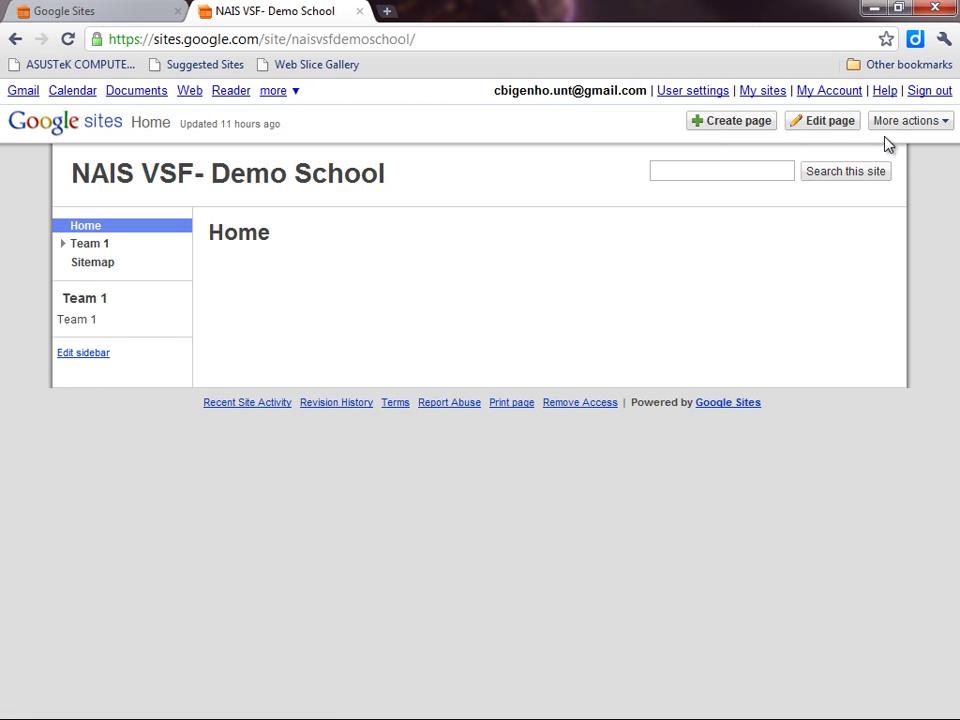
pyautogui.click(725, 128)
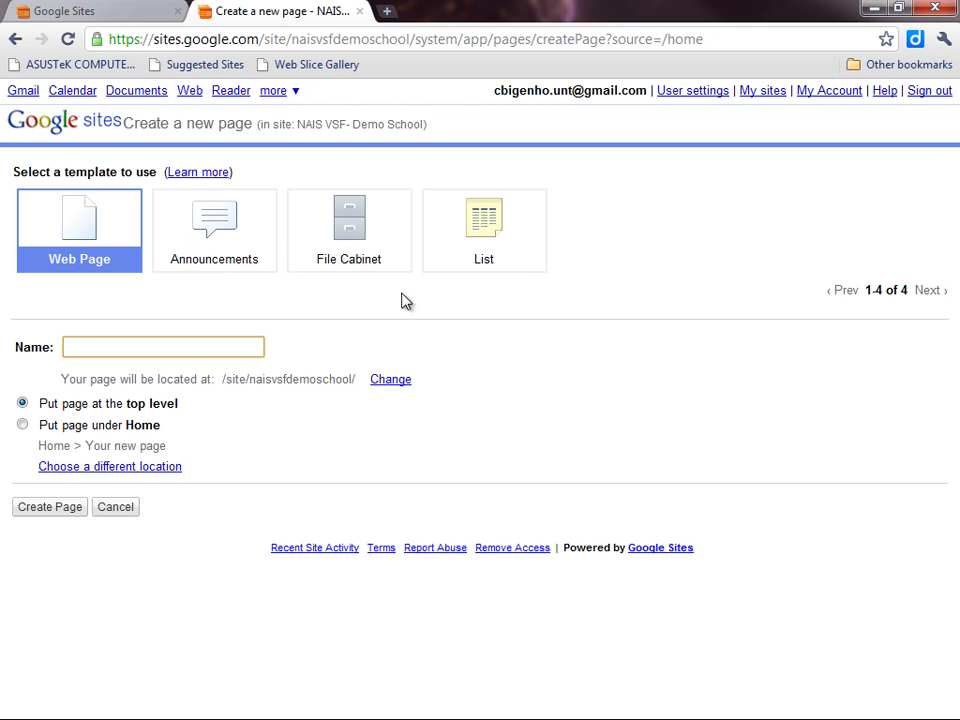
pyautogui.click(360, 253)
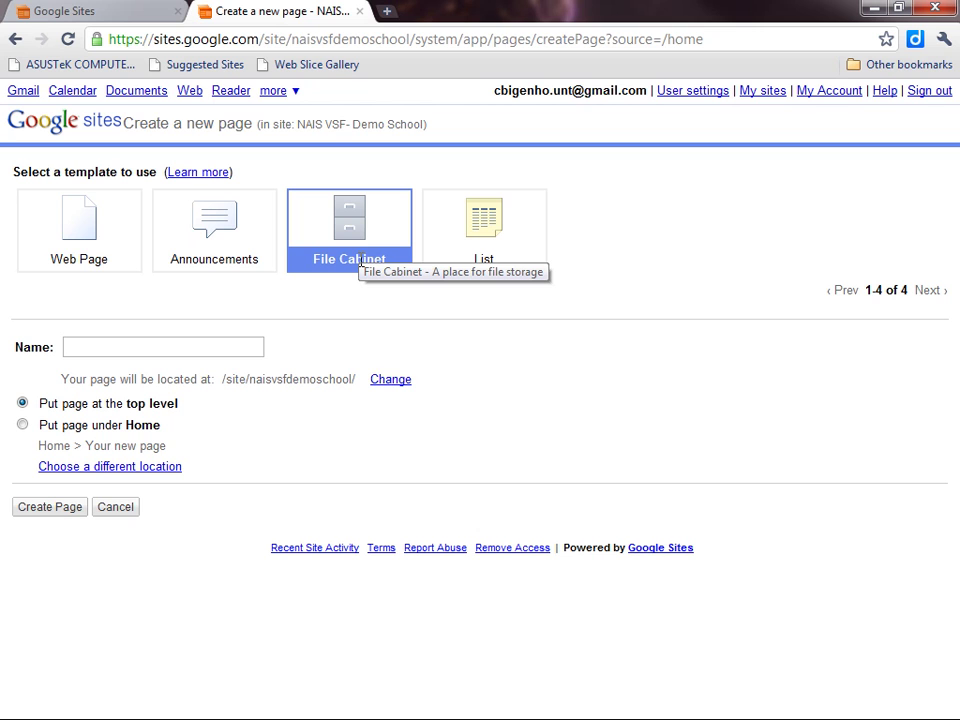
pyautogui.click(178, 348)
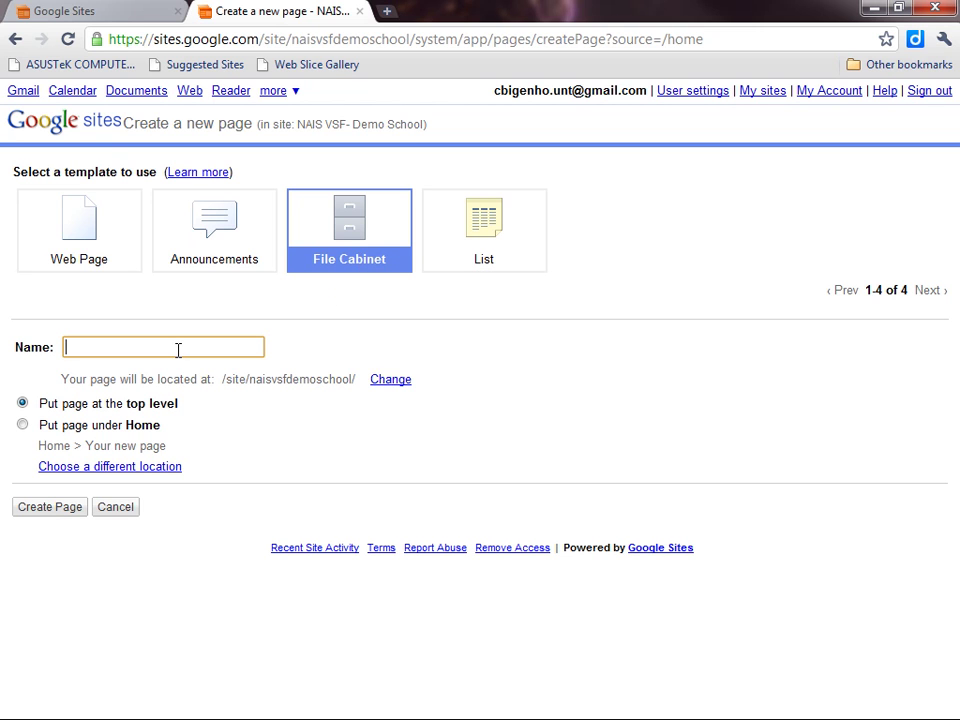
pyautogui.write('Team 2')
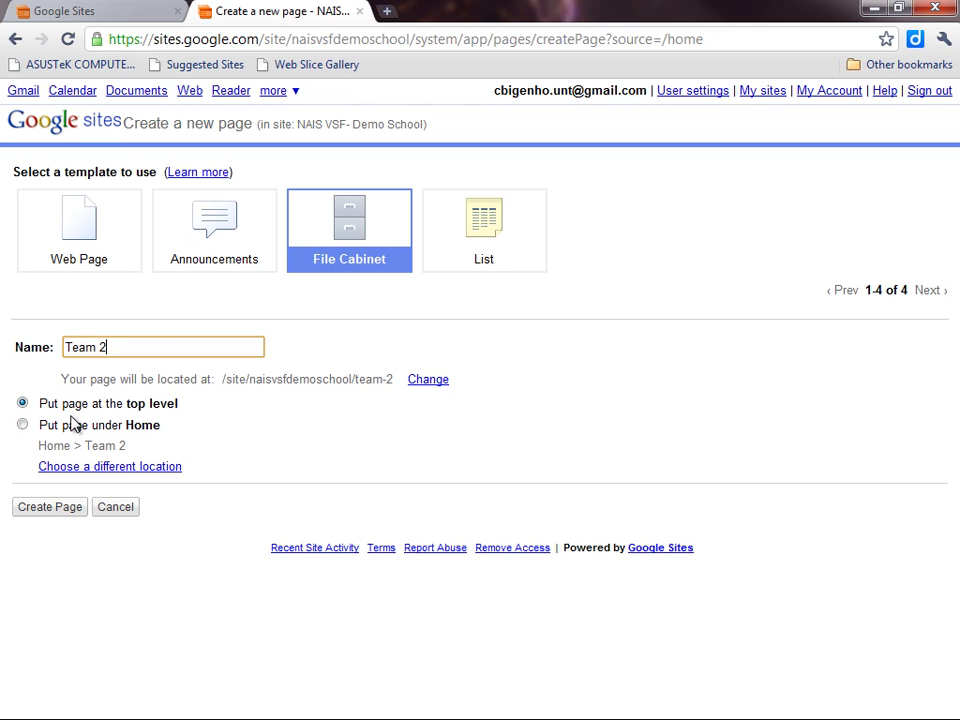
pyautogui.click(55, 508)
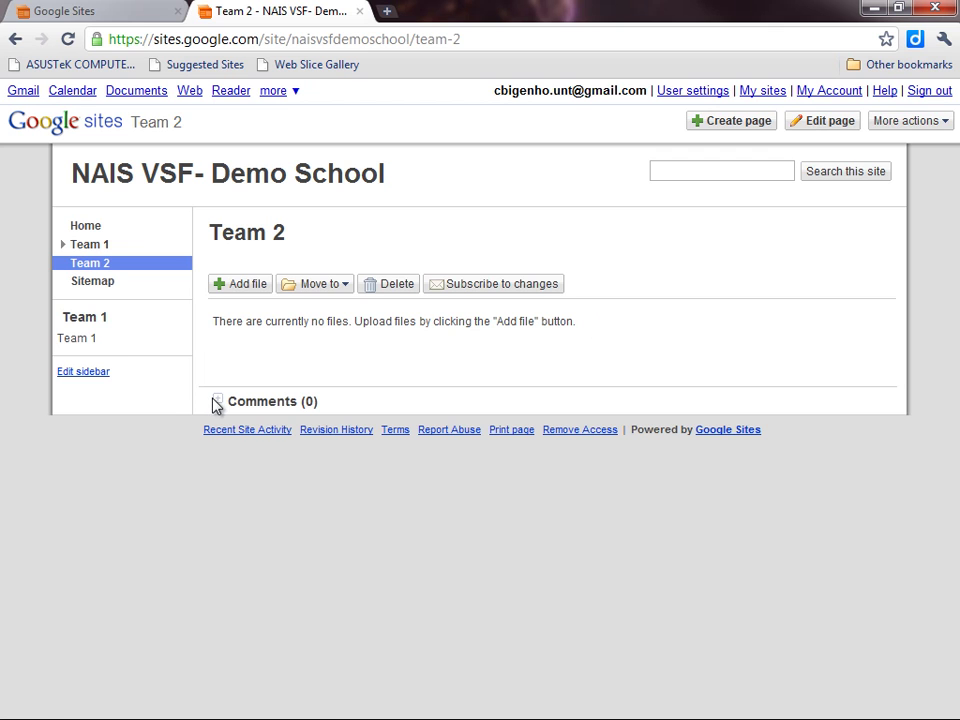
pyautogui.click(216, 402)
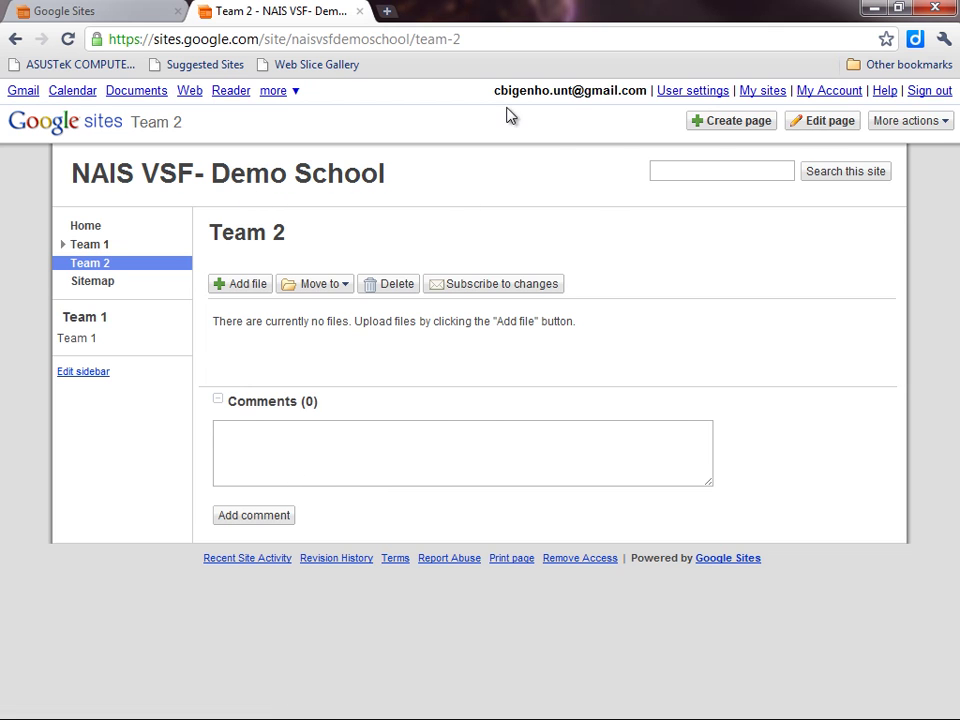
# Create a Web Page named Team 2 Presentation placed under the Team 2 page
pyautogui.click(739, 123)
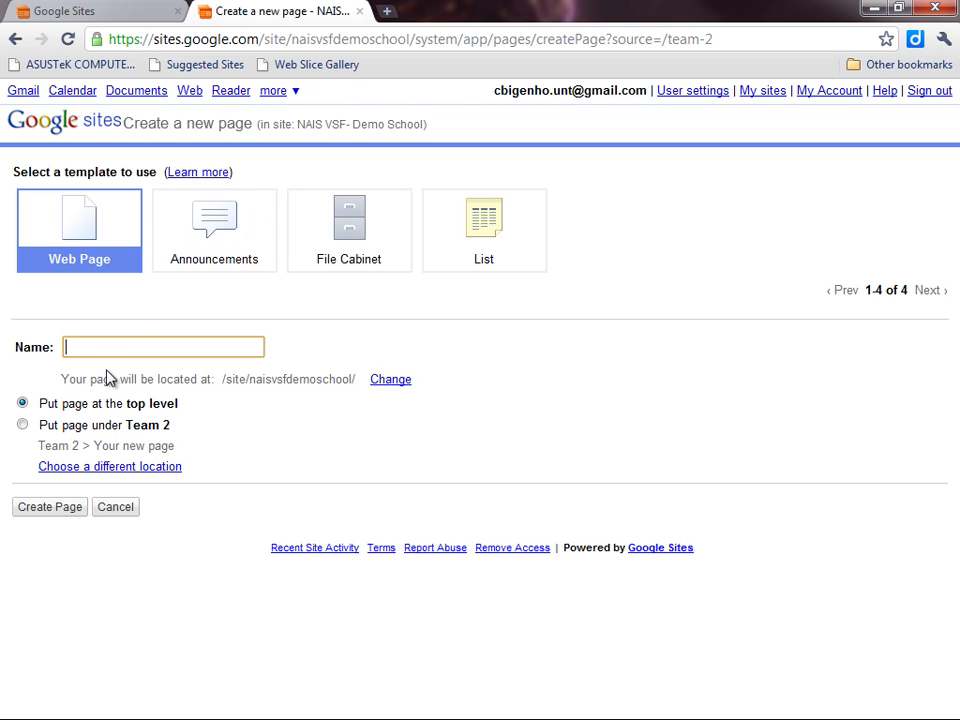
pyautogui.write('T')
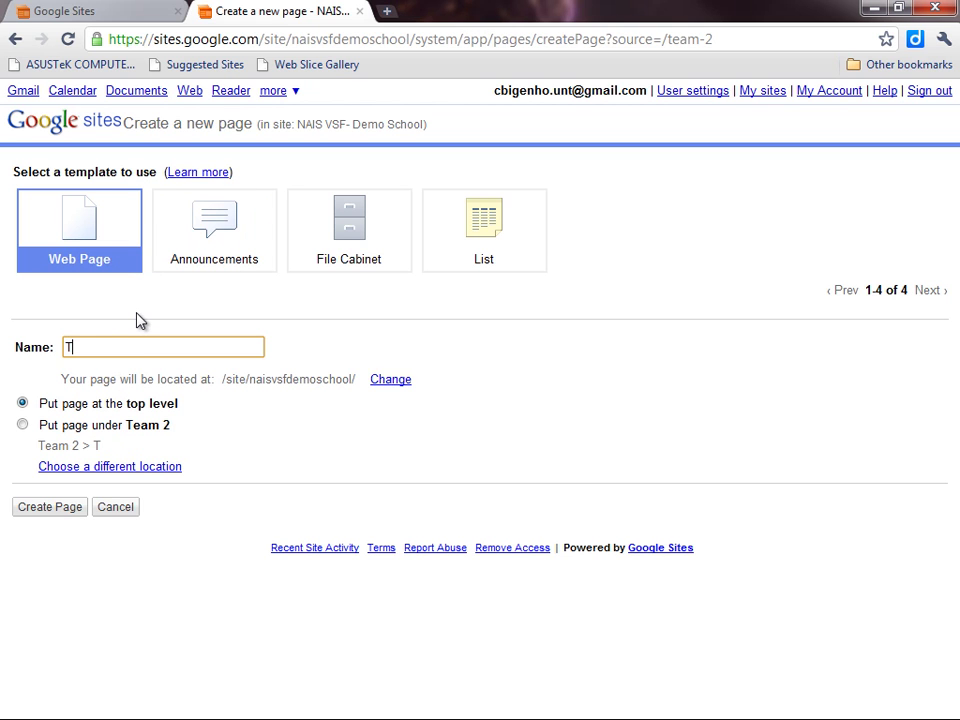
pyautogui.write('eam 2 ')
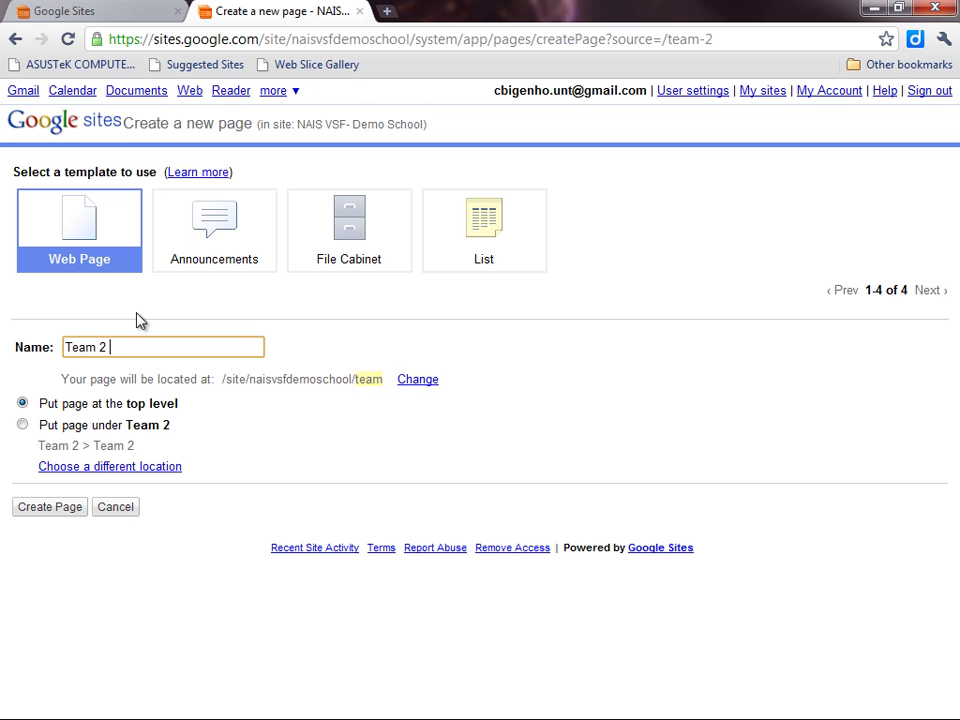
pyautogui.write('Presentation')
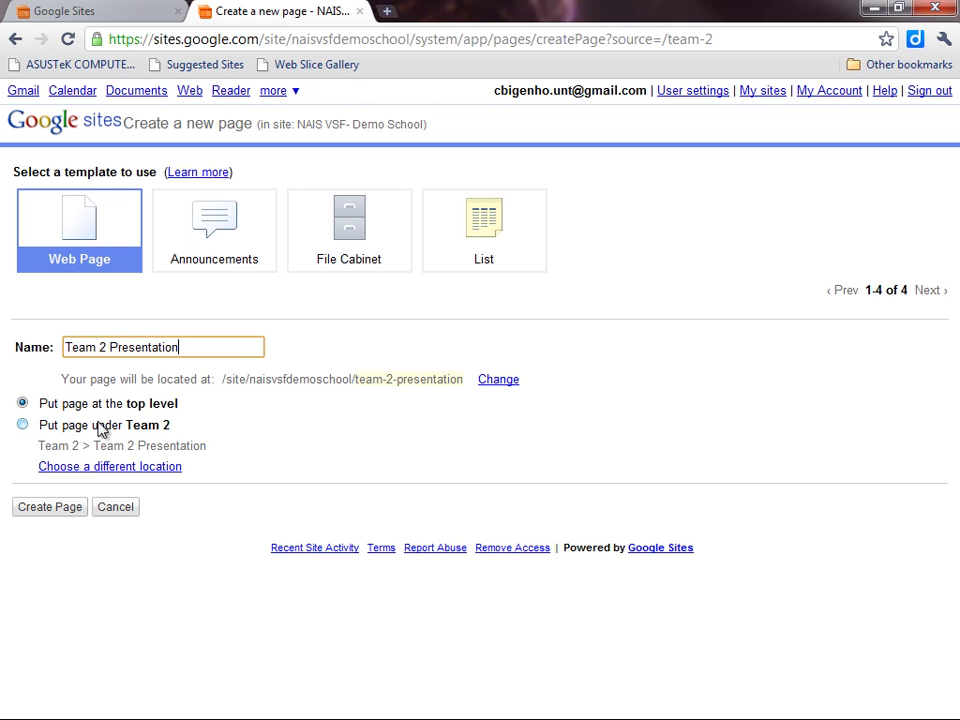
pyautogui.click(23, 425)
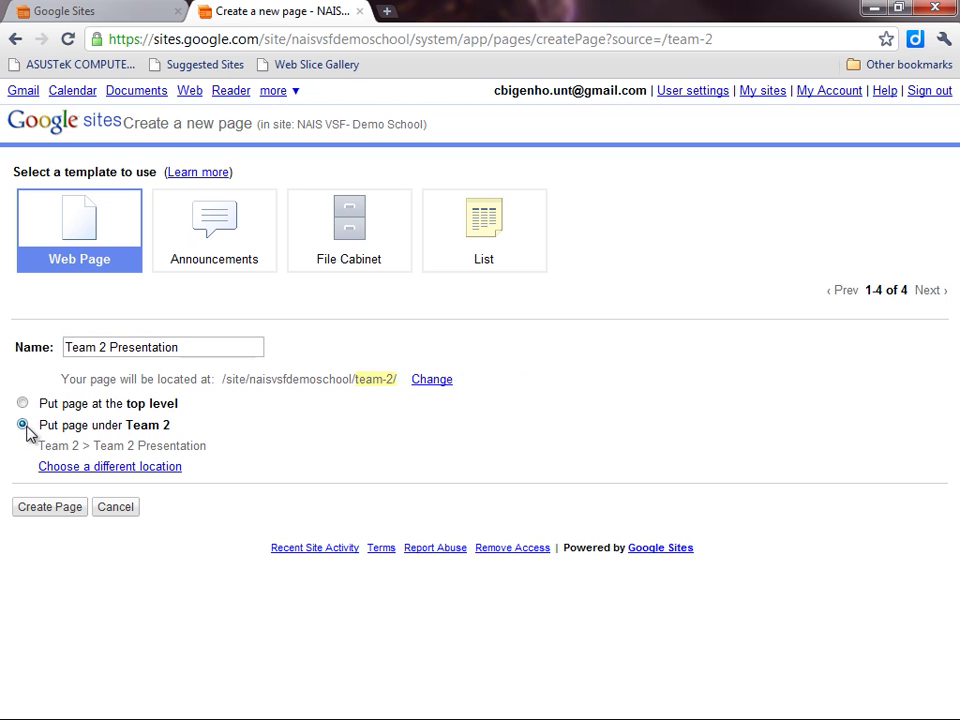
pyautogui.click(50, 510)
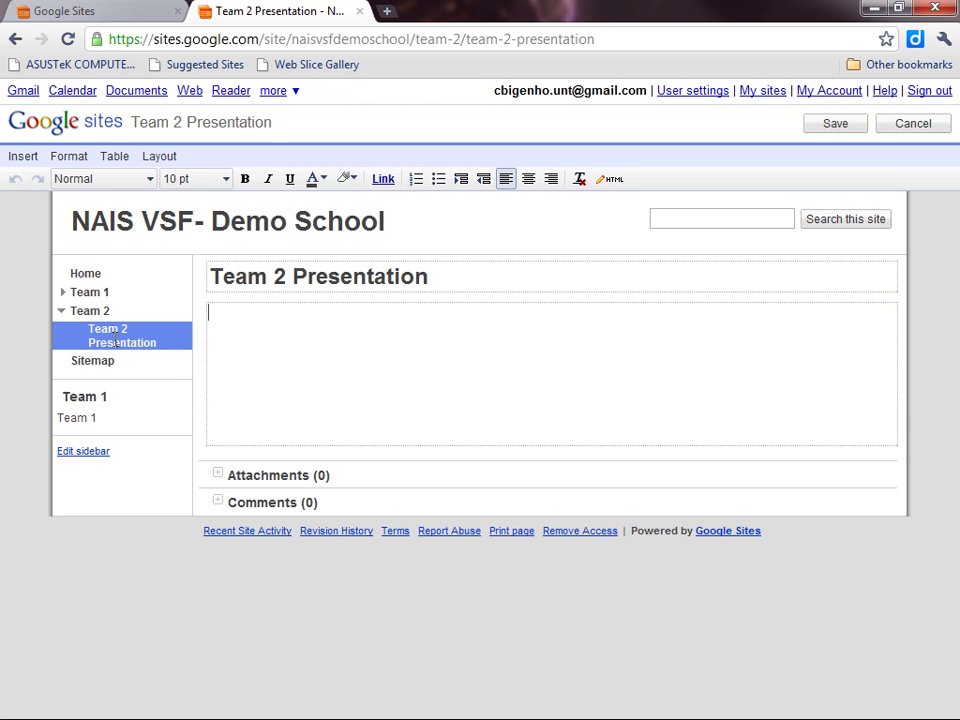
pyautogui.click(379, 349)
# Review the Team 1 and Team 2 pages and their Presentation subpages through the site navigation
pyautogui.click(64, 314)
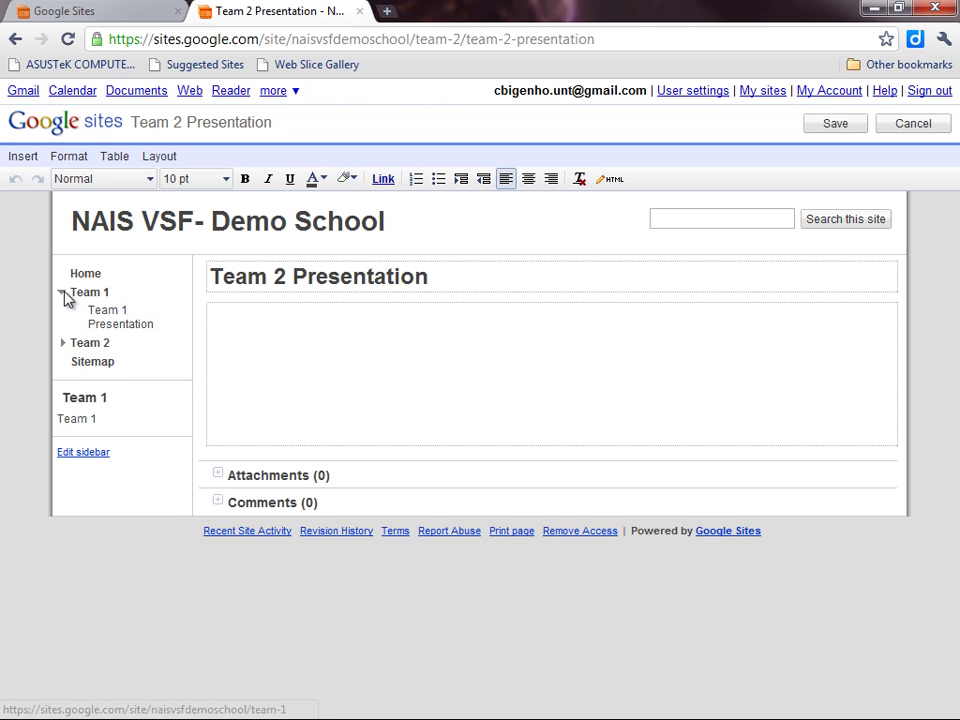
pyautogui.click(63, 293)
pyautogui.click(82, 299)
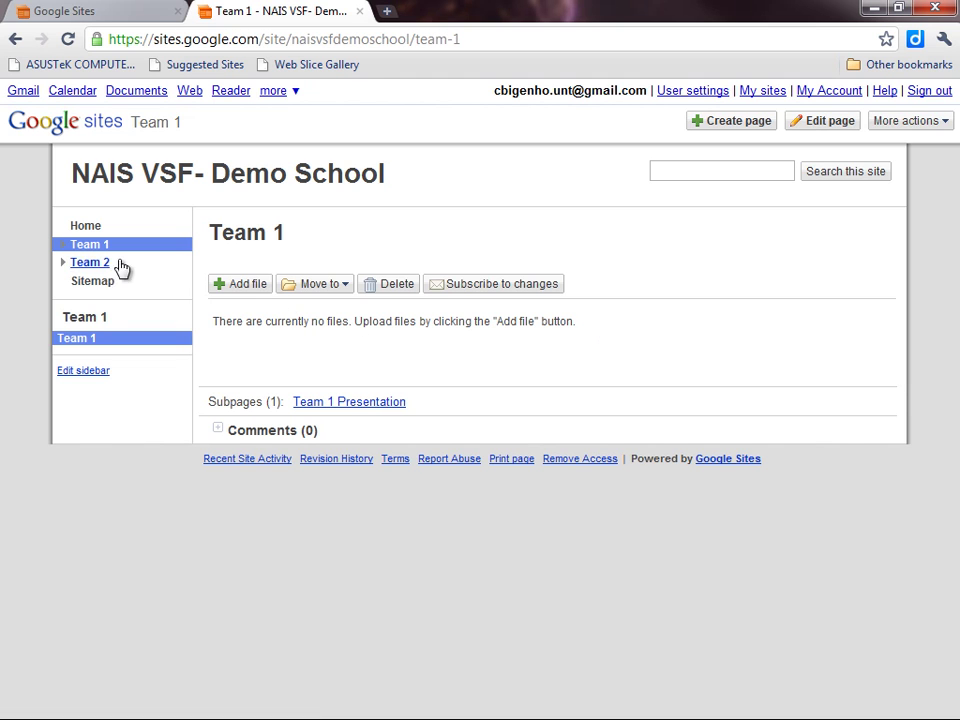
pyautogui.click(63, 245)
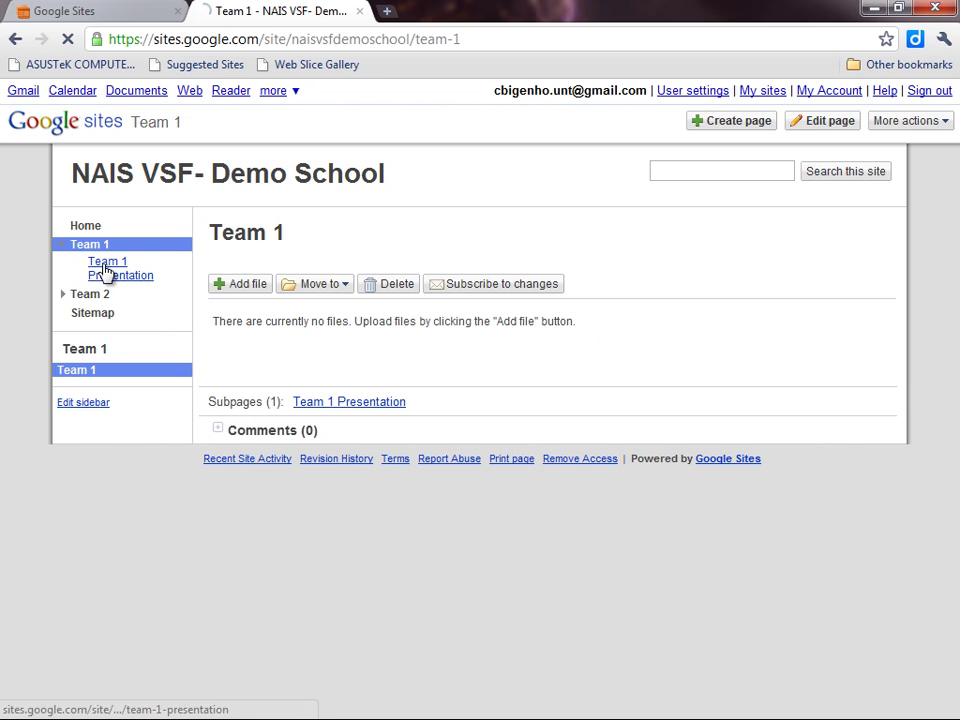
pyautogui.click(103, 271)
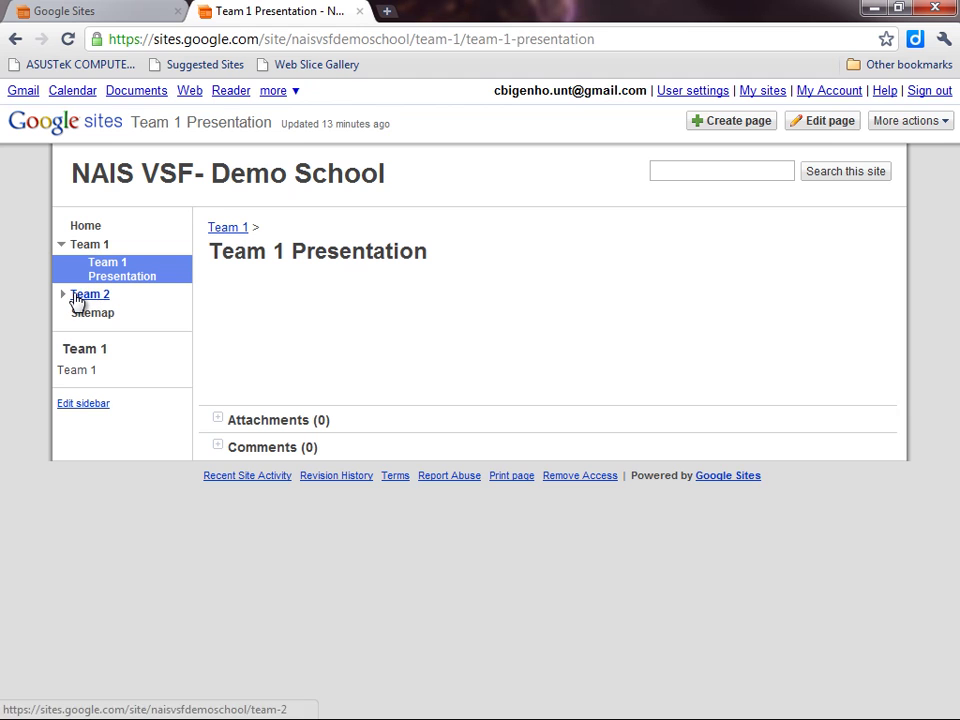
pyautogui.click(77, 300)
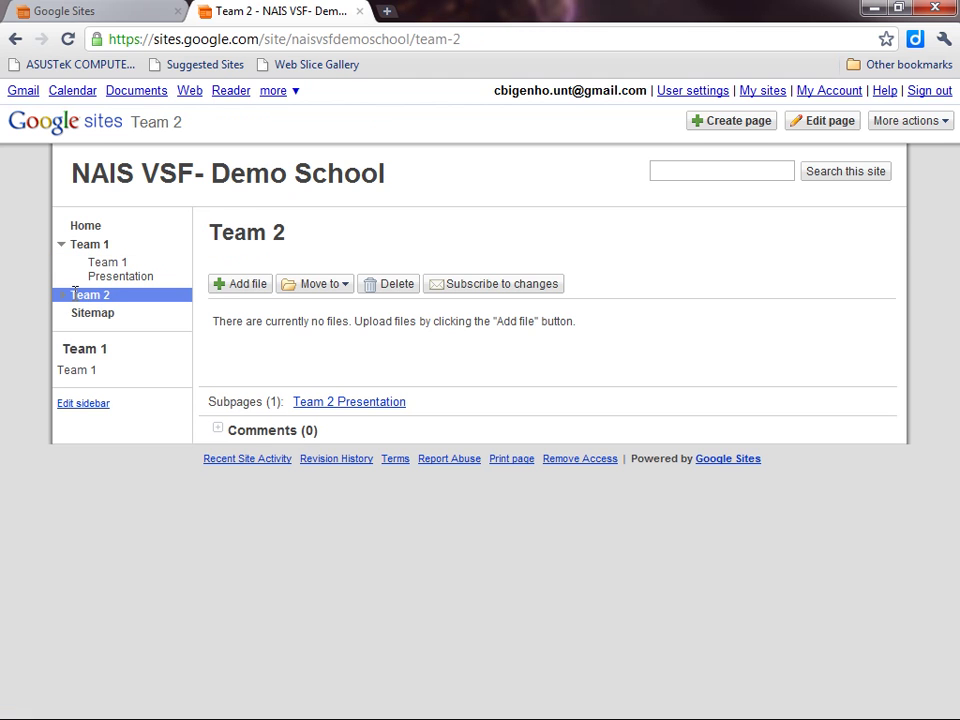
pyautogui.click(63, 297)
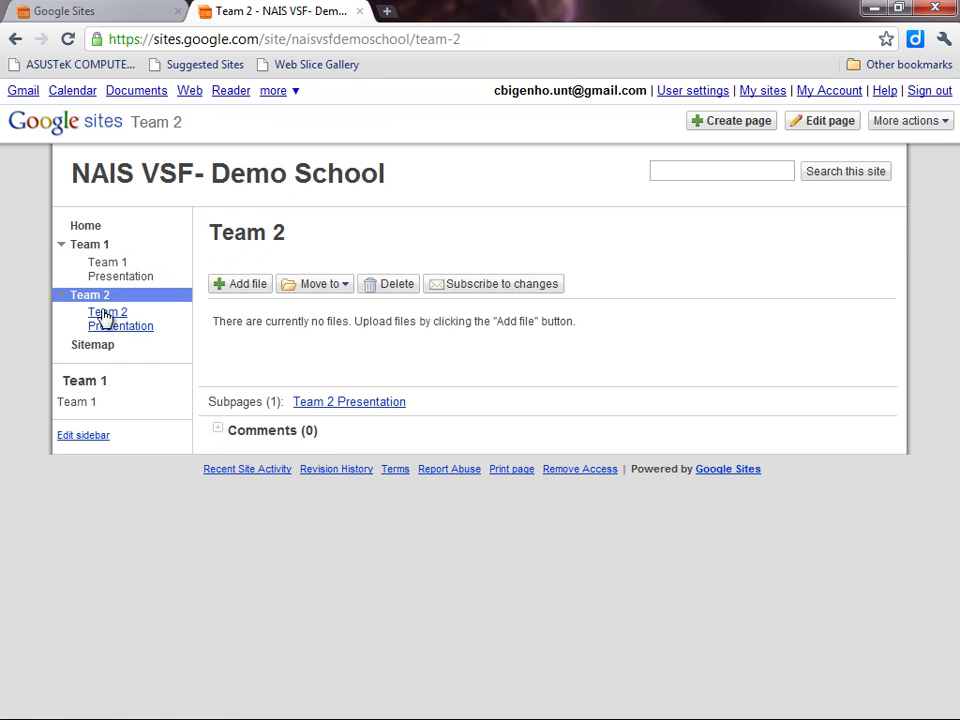
pyautogui.click(106, 318)
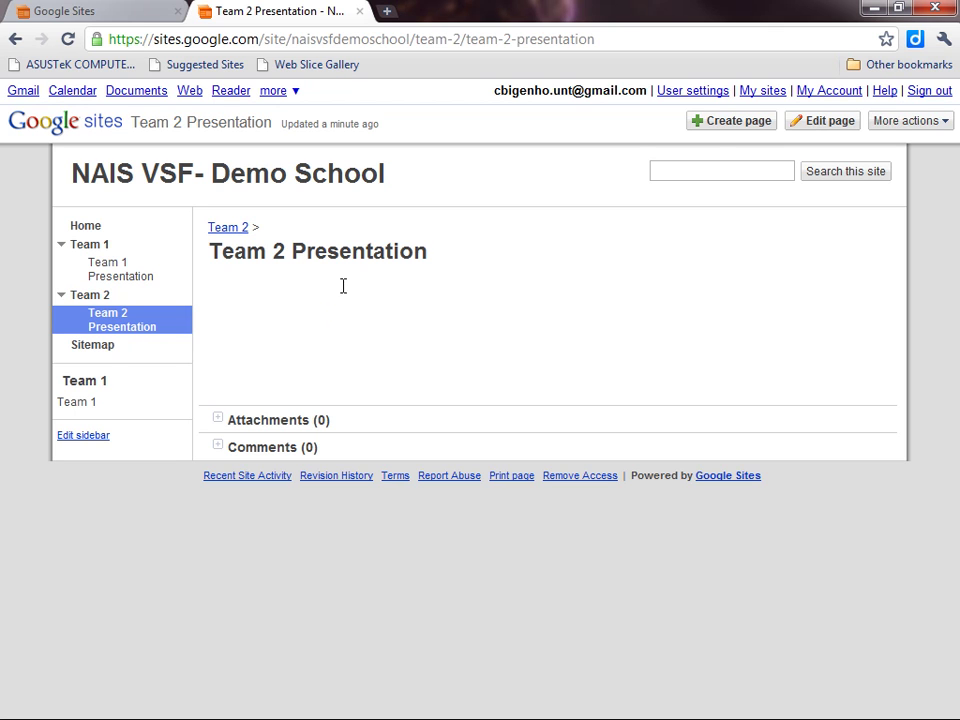
# Create a File Cabinet page named General Resources at the top level of the site
pyautogui.click(713, 128)
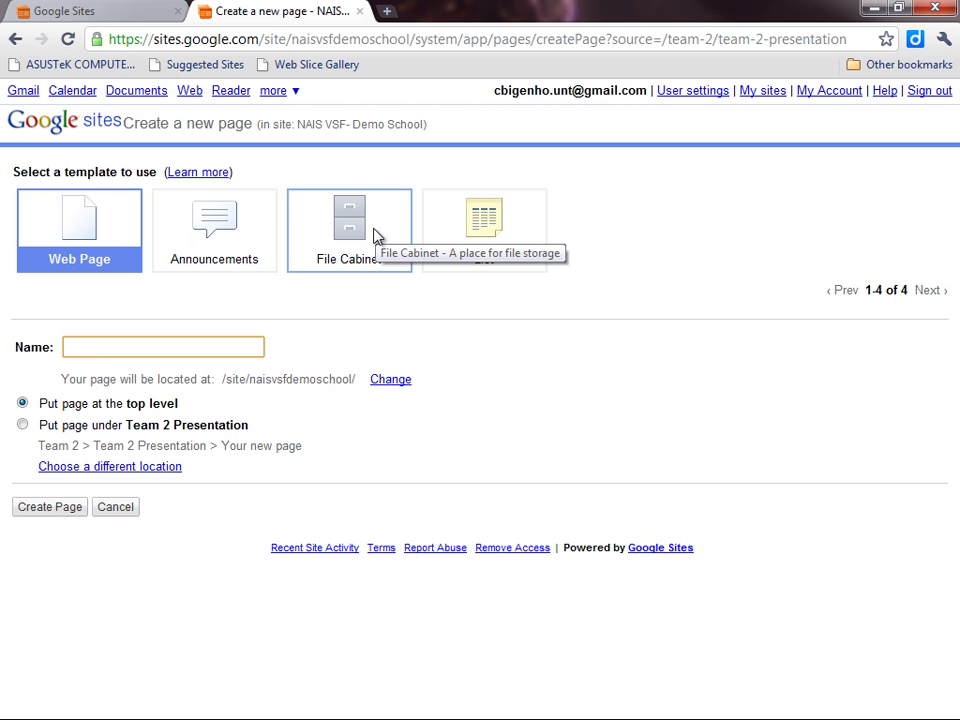
pyautogui.click(374, 236)
pyautogui.click(253, 341)
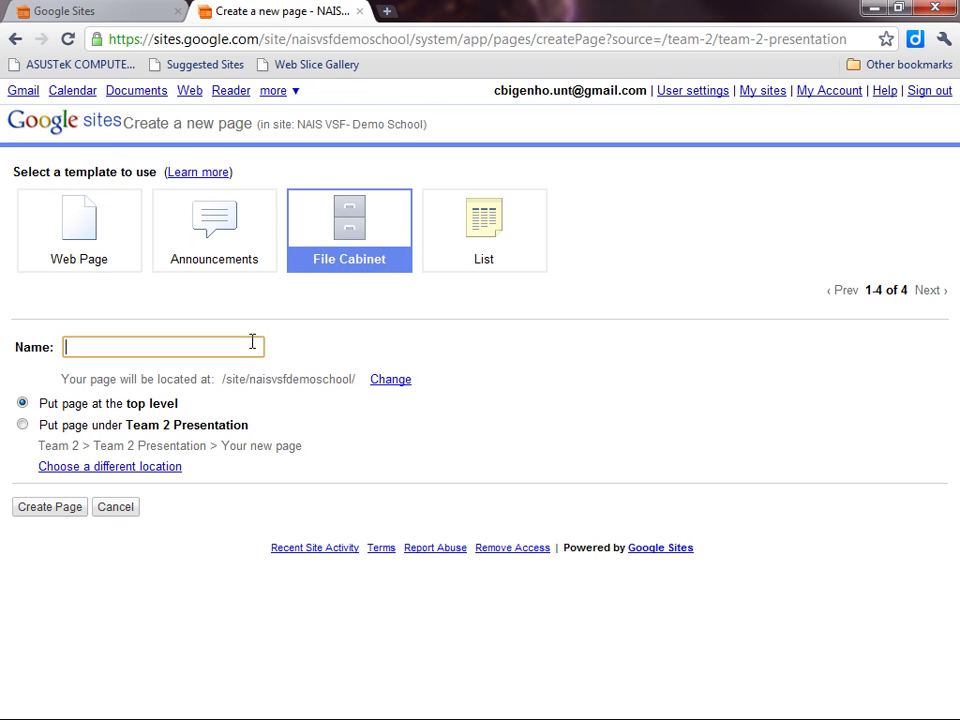
pyautogui.write('Gene')
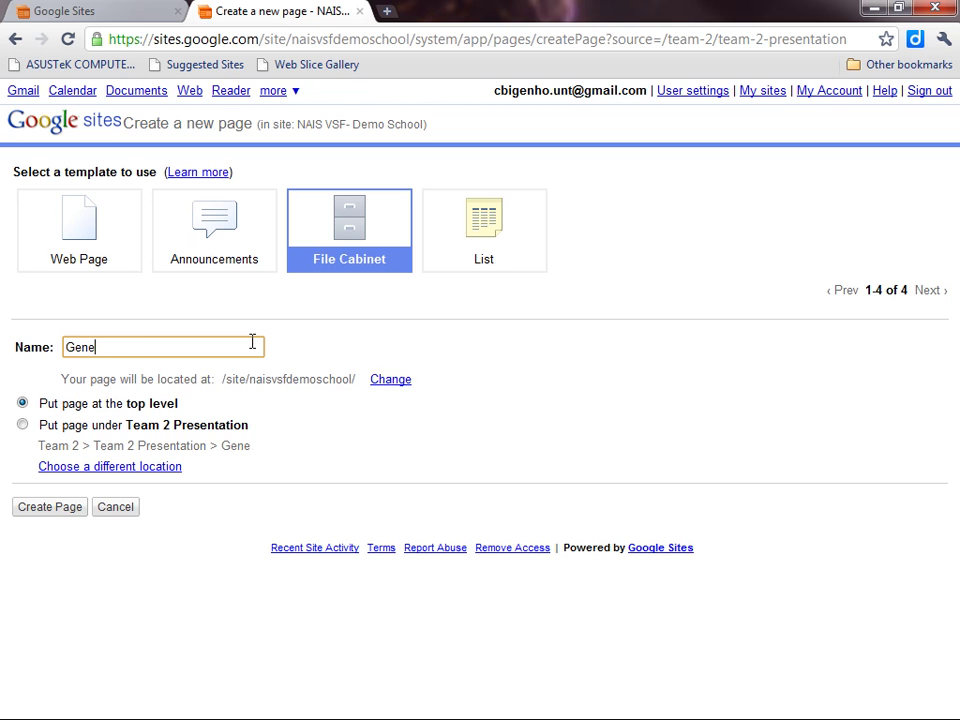
pyautogui.write('ral Resour')
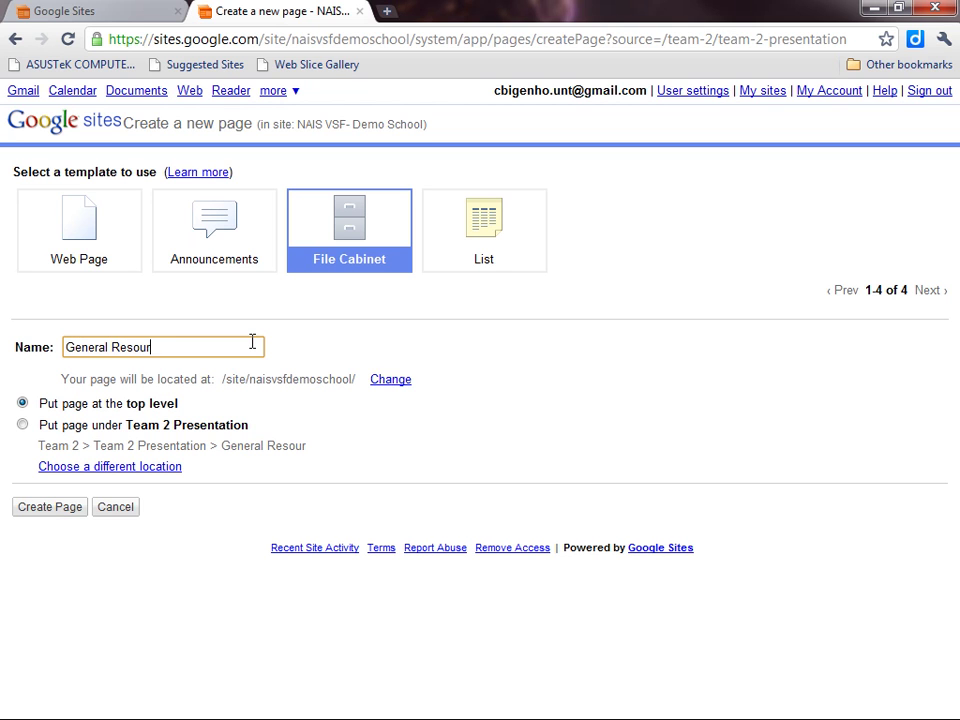
pyautogui.write('ces')
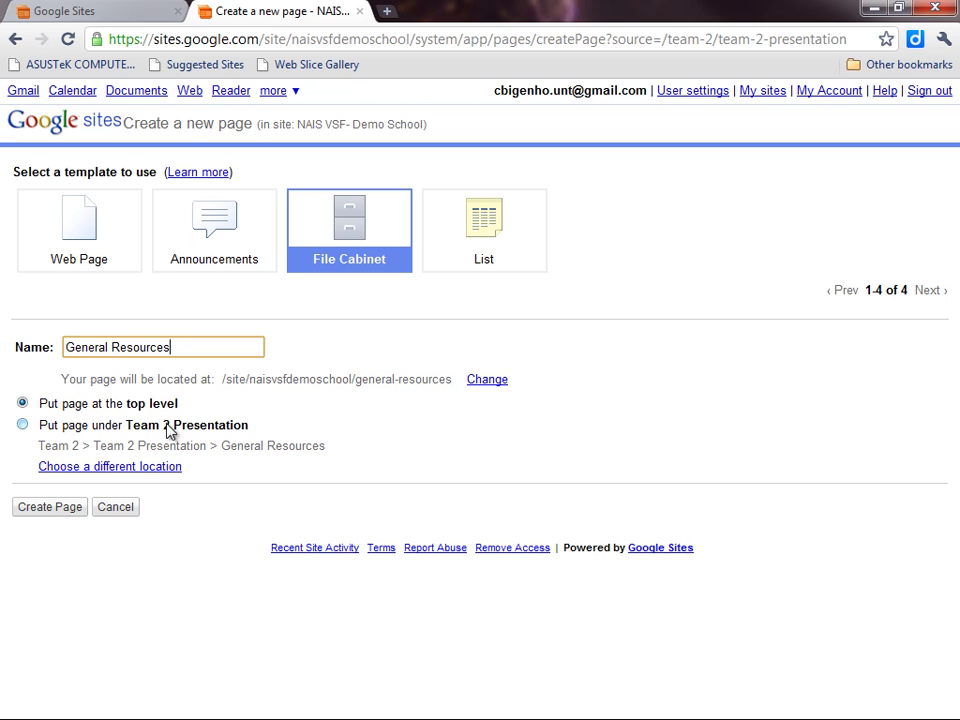
pyautogui.click(49, 507)
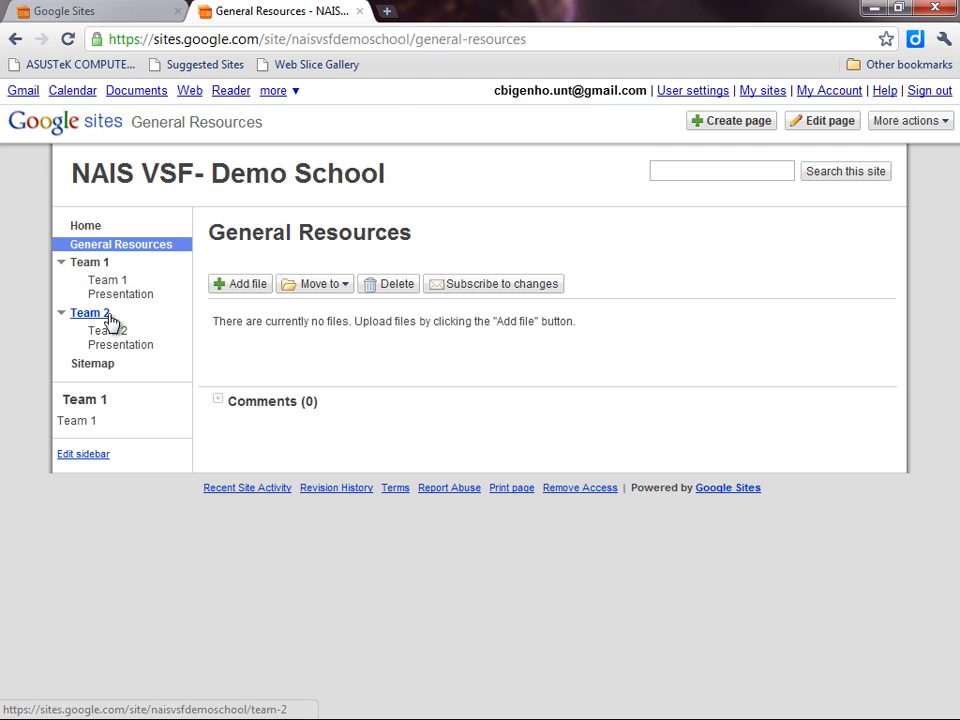
# Replace the Team 1 page's title with the two team members' first names and save the page
pyautogui.click(97, 264)
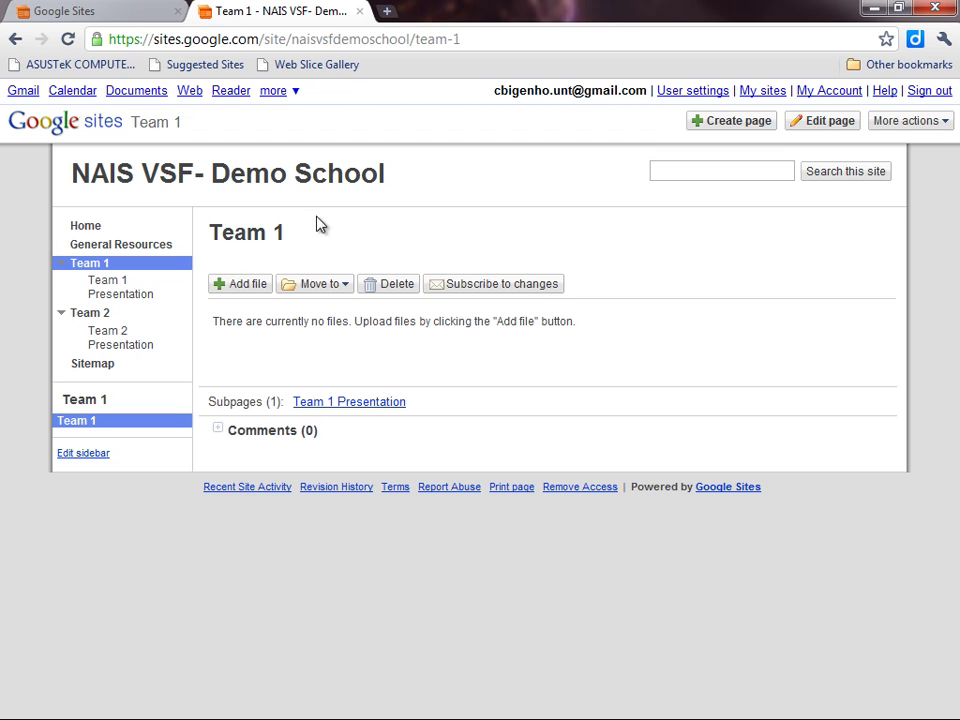
pyautogui.click(822, 122)
pyautogui.click(310, 272)
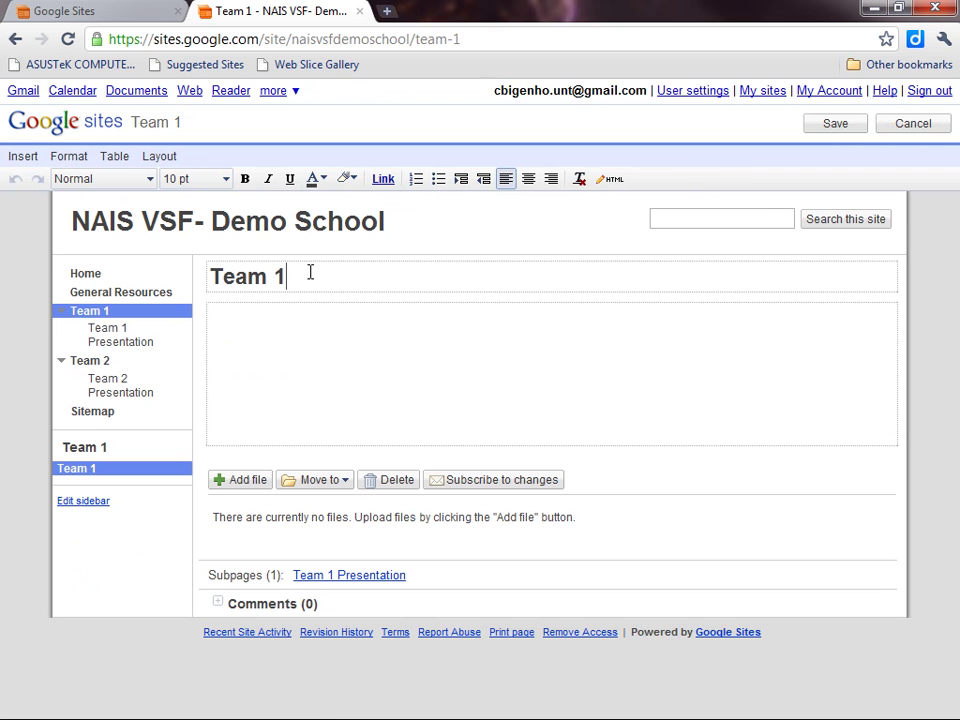
pyautogui.moveTo(310, 272); pyautogui.dragTo(154, 279)
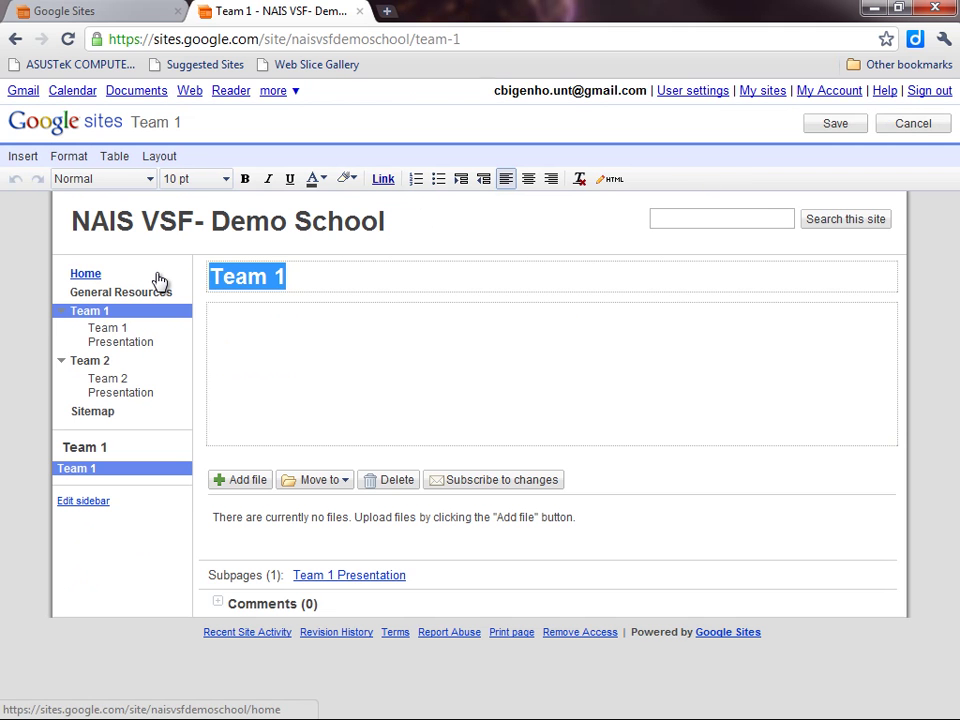
pyautogui.write('Chris and ')
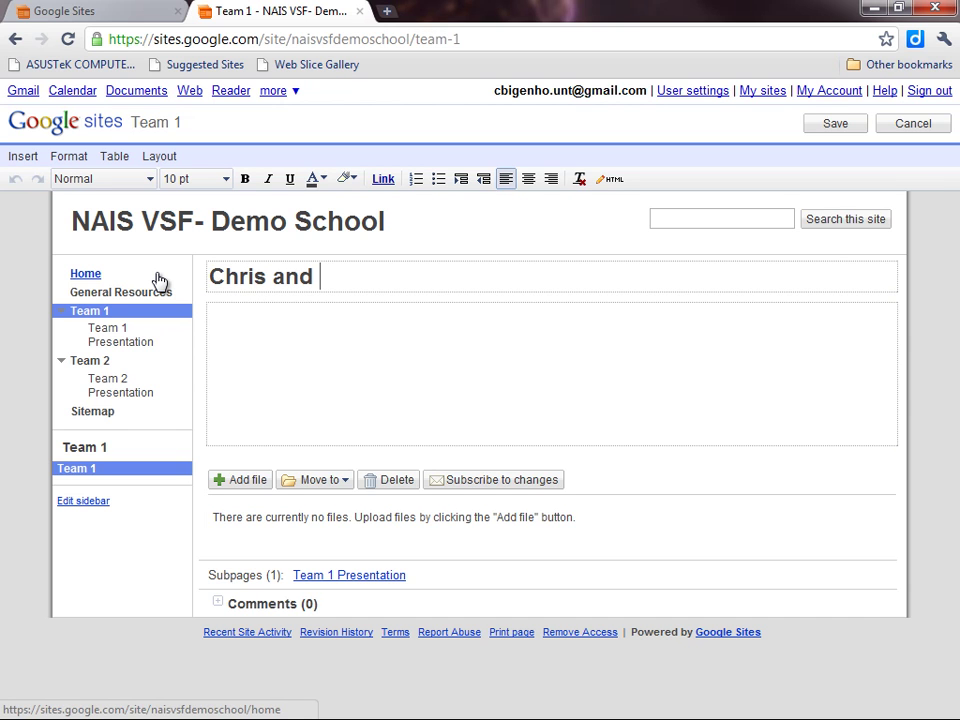
pyautogui.write('Rhonda')
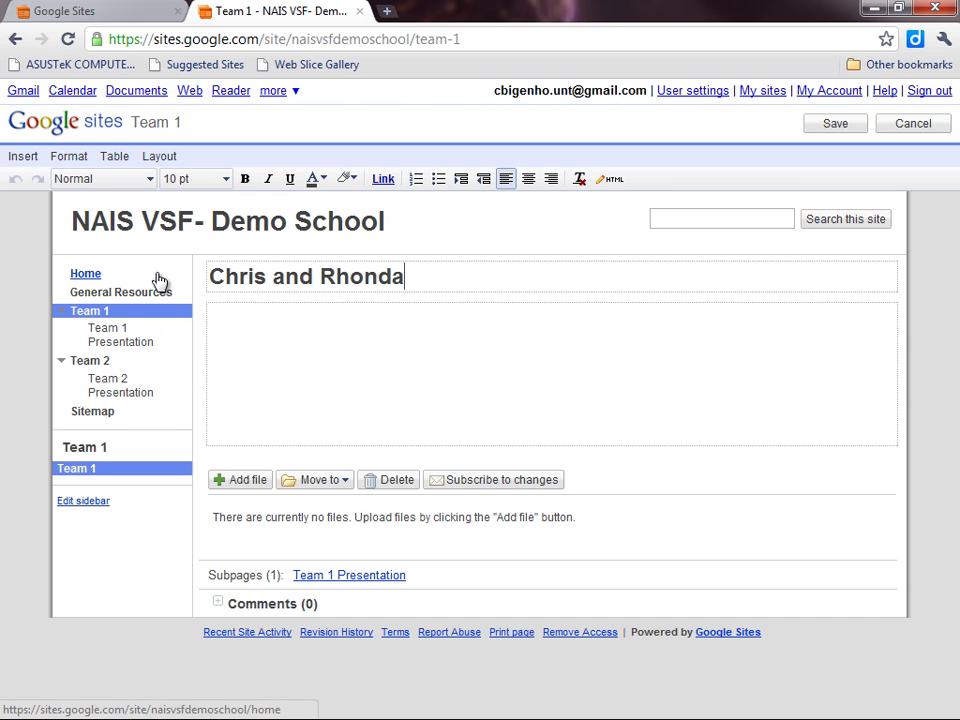
pyautogui.click(848, 127)
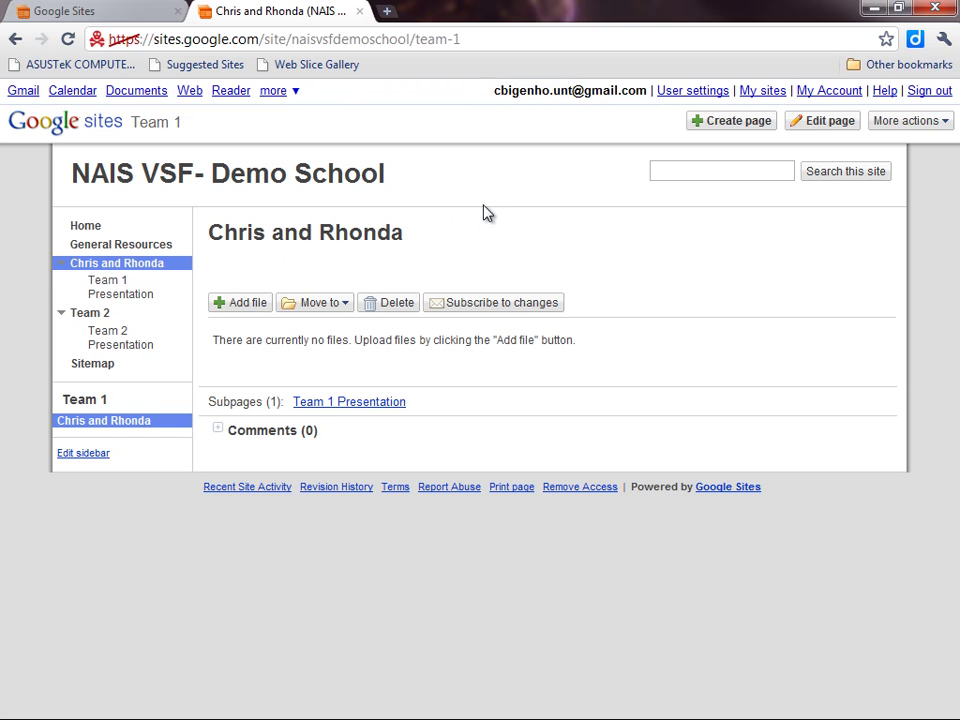
# Start creating another new page from the renamed team page
pyautogui.click(702, 124)
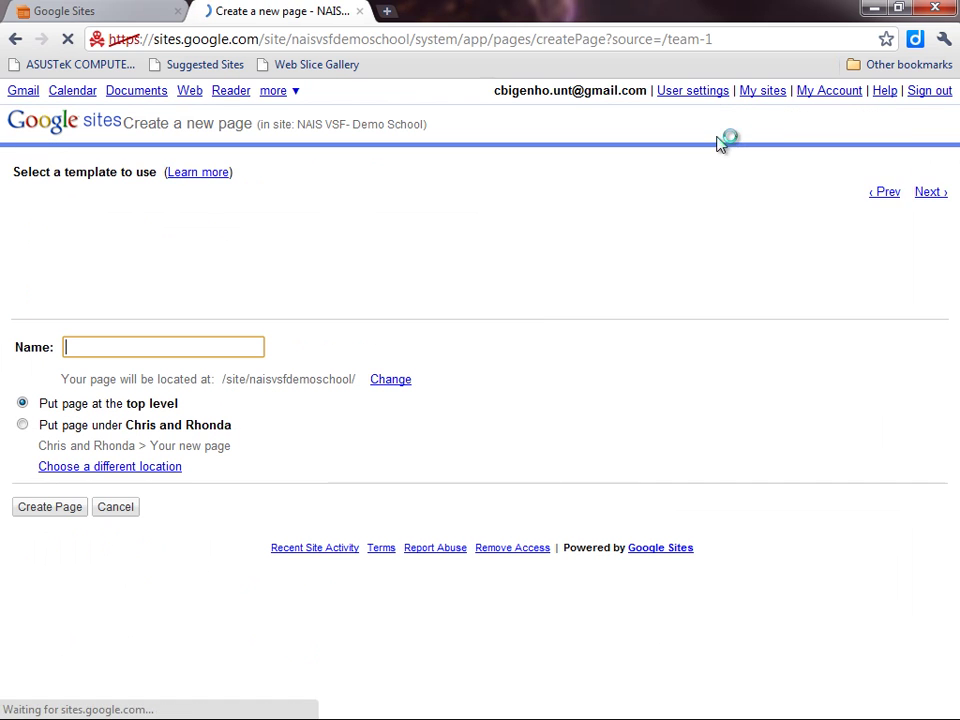